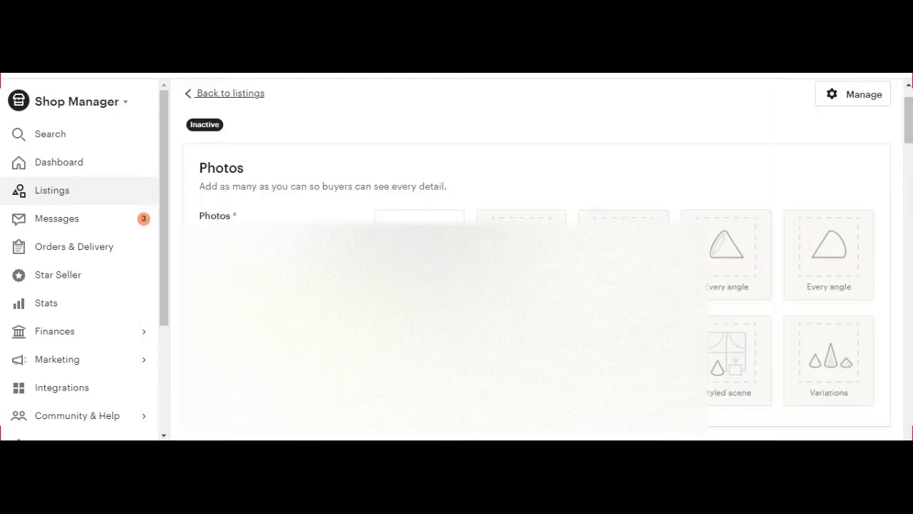
scroll(381, 127, down, 1)
click(418, 192)
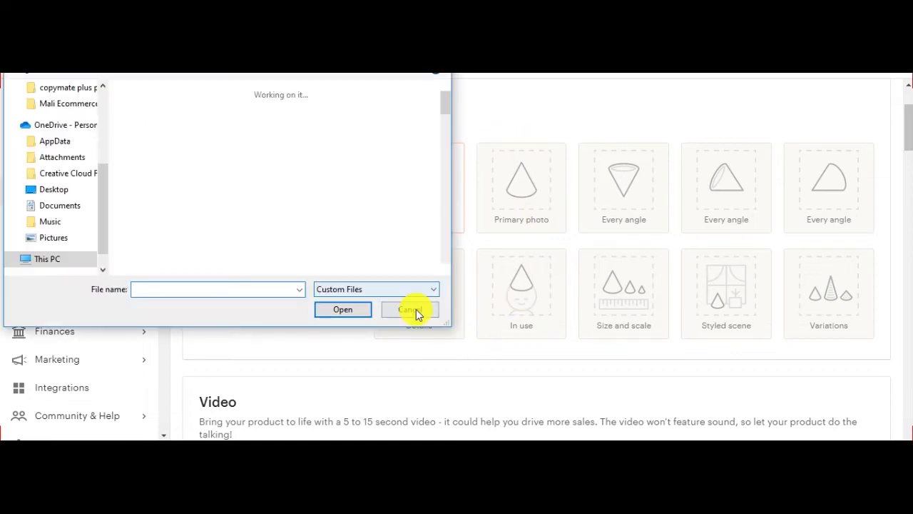
click(418, 311)
Enter "M ali" as the listing title in Listing Details.
scroll(534, 301, down, 5)
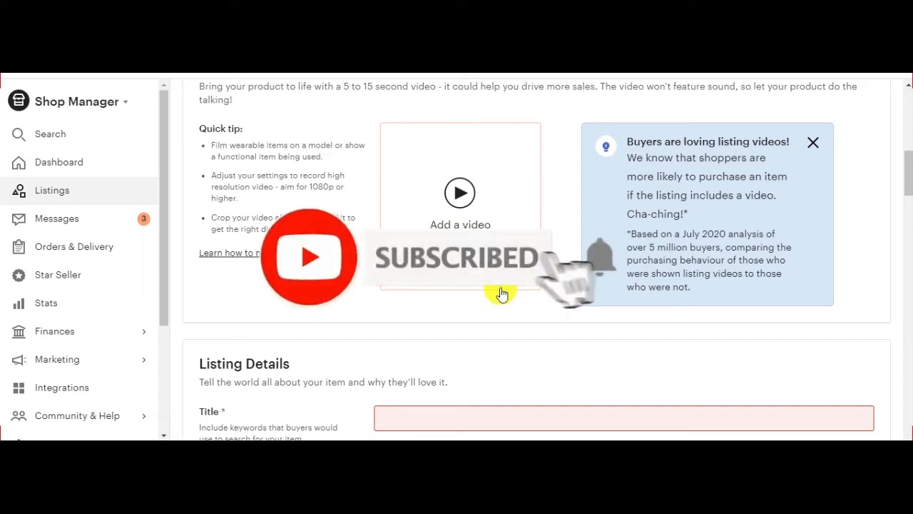
scroll(501, 289, down, 2)
scroll(501, 289, down, 1)
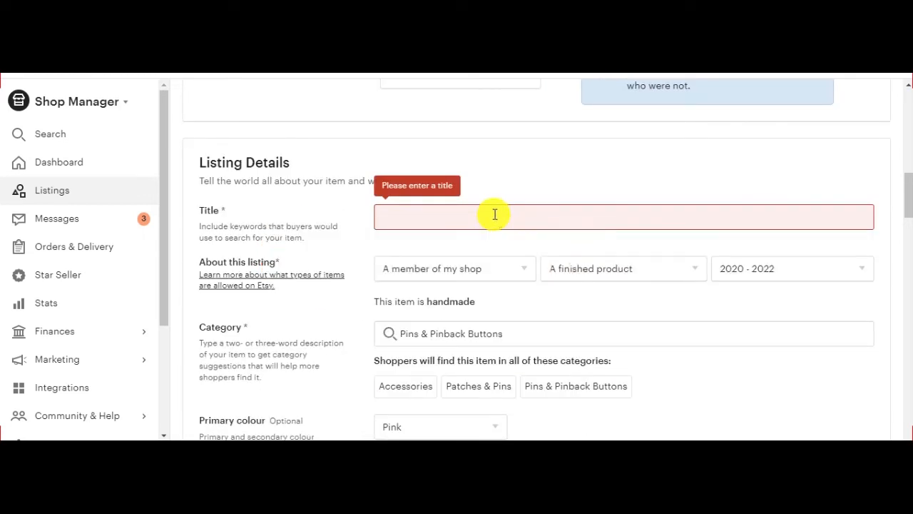
click(495, 214)
text(M all)
Set the About this listing options to "I did", "A finished product" and "2020 - 2022".
scroll(495, 215, down, 2)
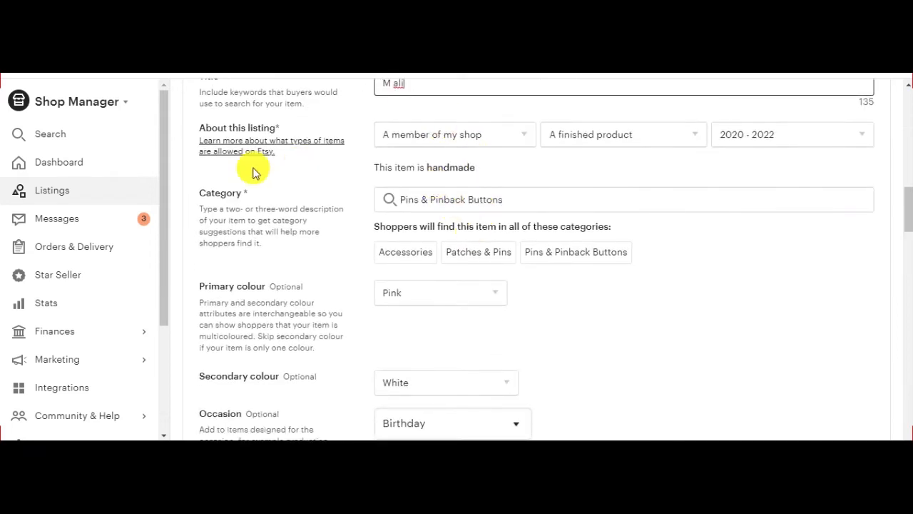
click(499, 133)
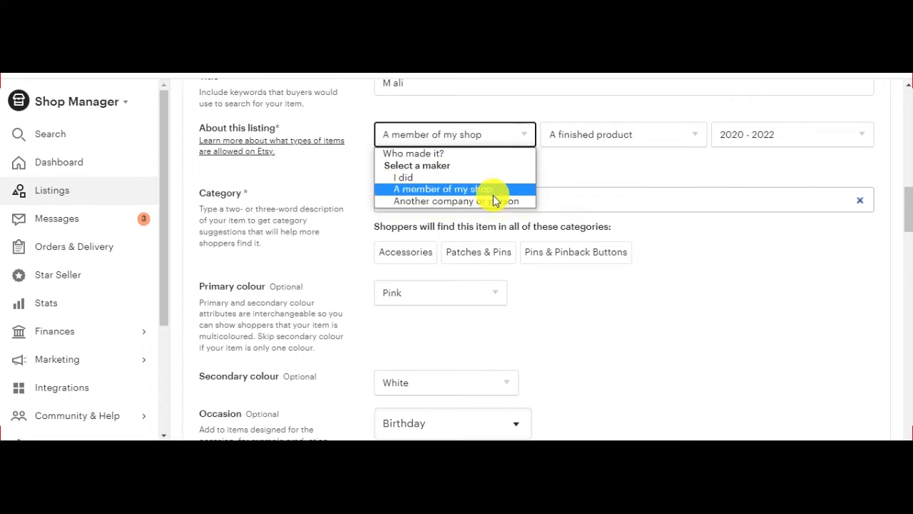
click(449, 177)
click(633, 136)
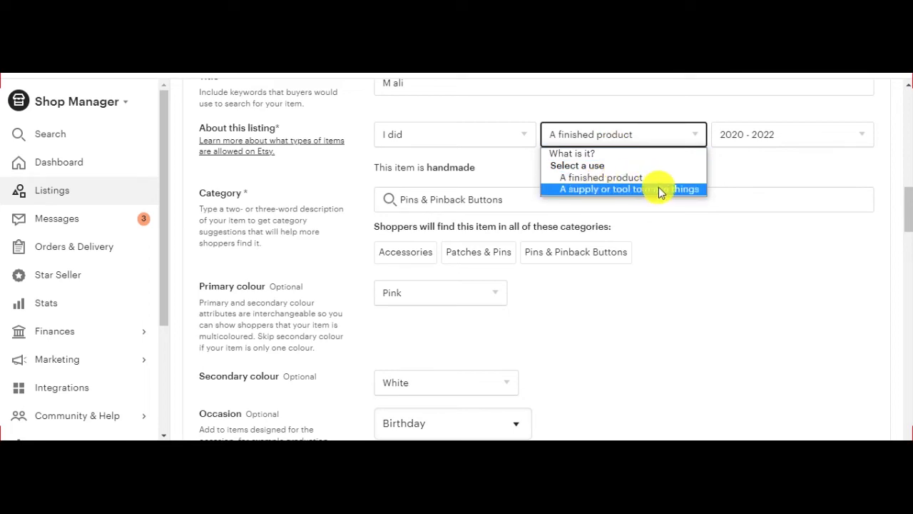
click(616, 178)
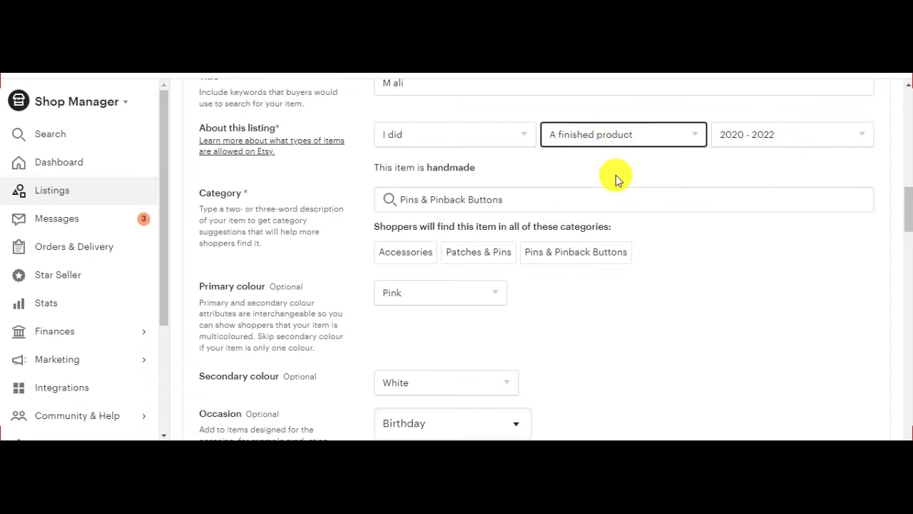
click(827, 134)
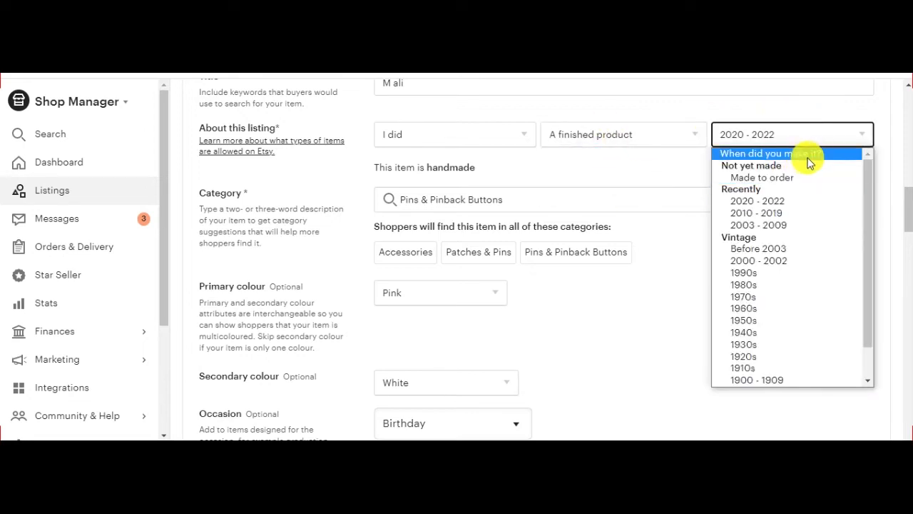
click(779, 200)
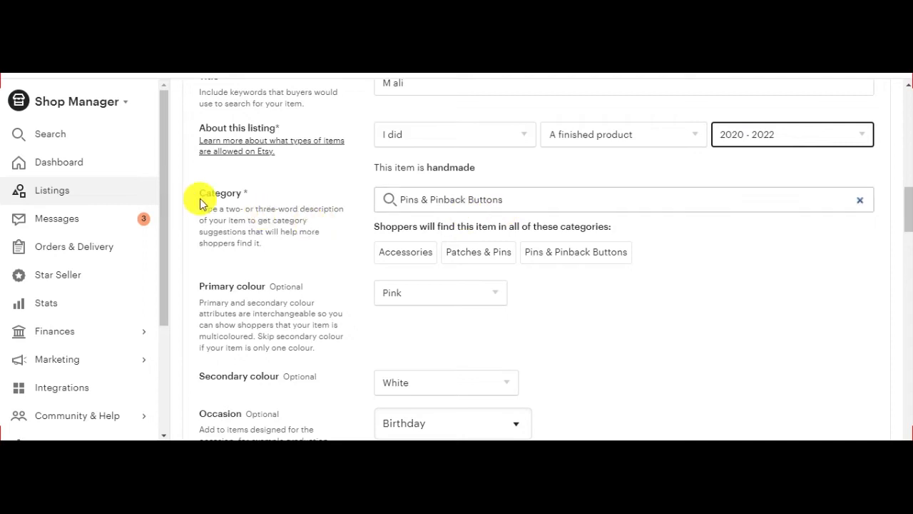
Clear the listing's category and choose Pins & Pinback Buttons from the common categories.
drag(542, 202, 400, 207)
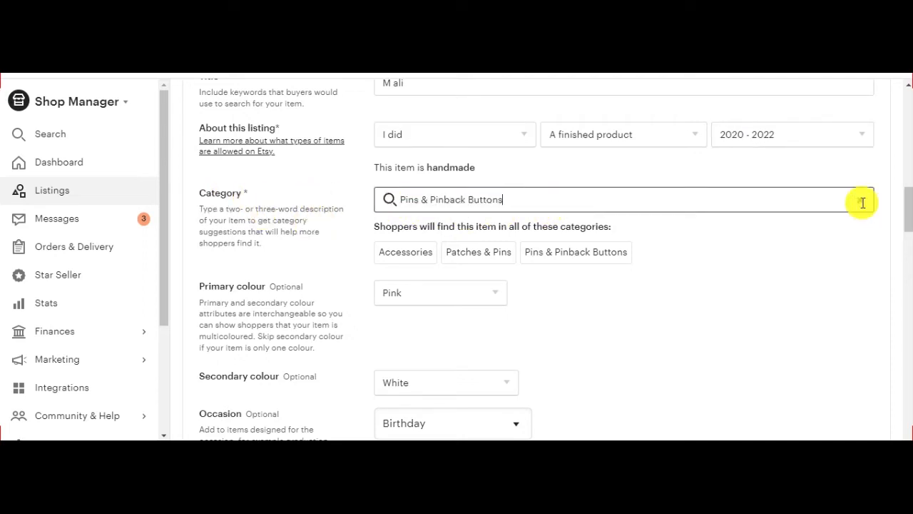
click(860, 200)
scroll(660, 202, down, 1)
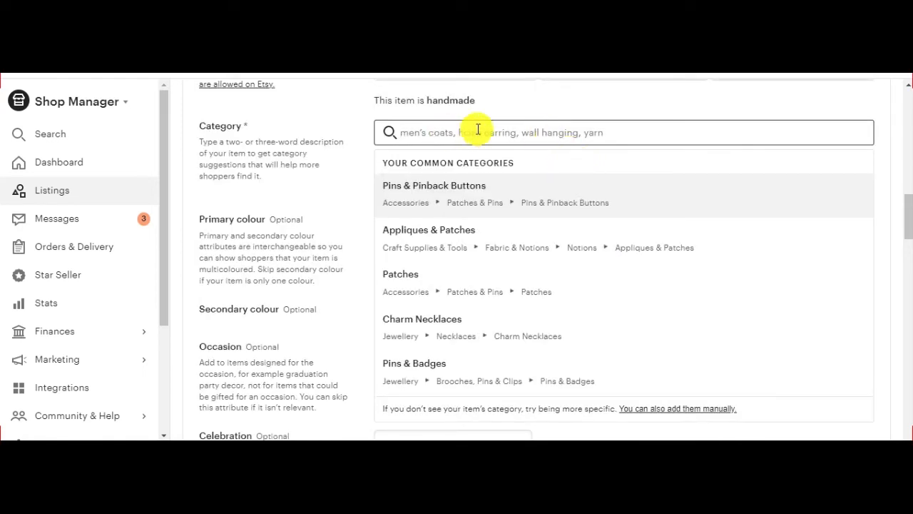
click(568, 118)
Try Digital as the listing's type and switch it back to Physical.
scroll(451, 227, down, 1)
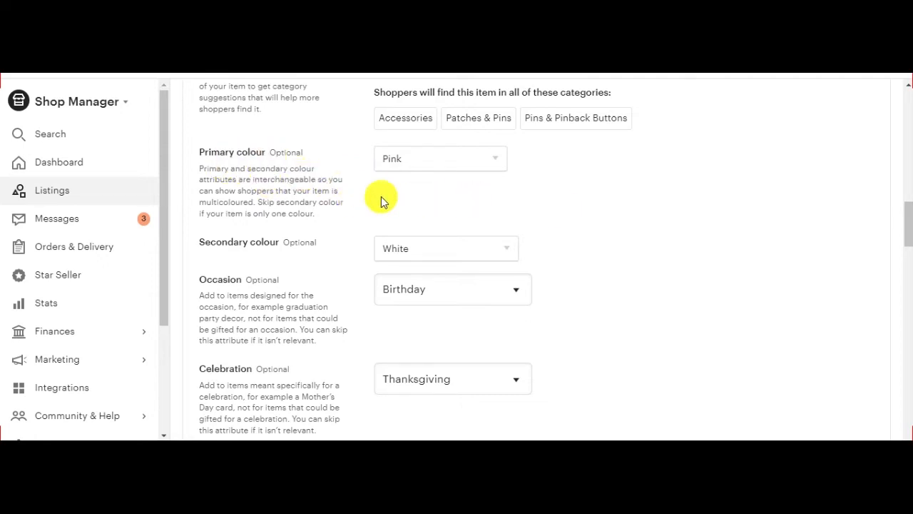
scroll(357, 214, down, 6)
scroll(321, 204, up, 2)
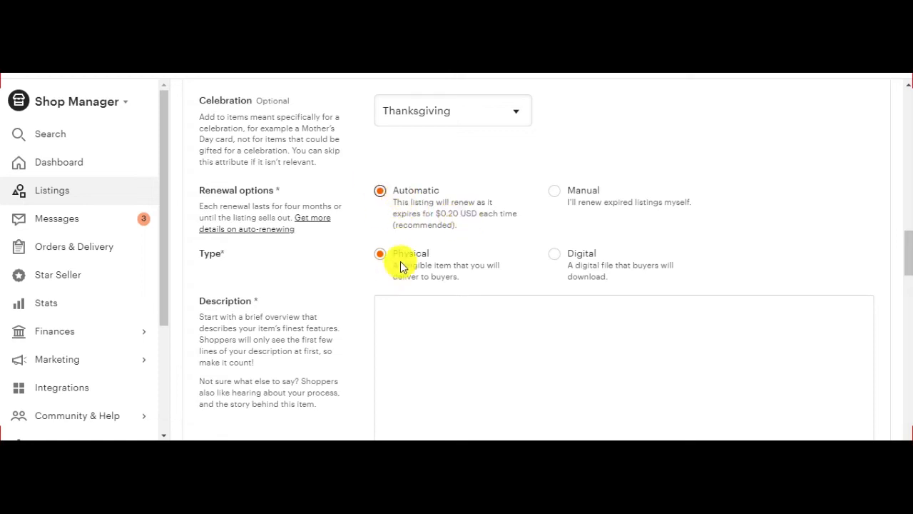
click(560, 259)
click(399, 261)
Examine the description, section, tags and materials fields of the listing details.
scroll(400, 259, down, 1)
click(483, 263)
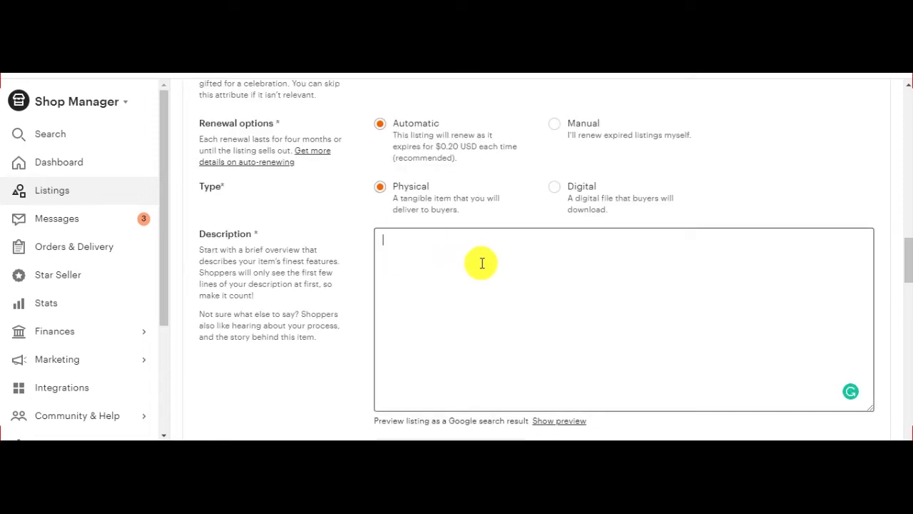
drag(204, 235, 257, 239)
click(469, 267)
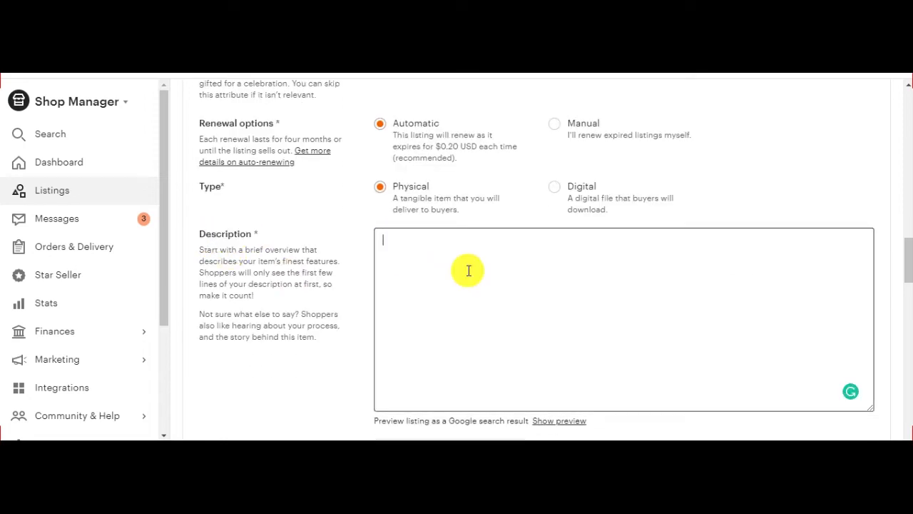
scroll(469, 267, down, 2)
scroll(226, 136, down, 4)
drag(197, 133, 316, 137)
click(188, 171)
double_click(231, 169)
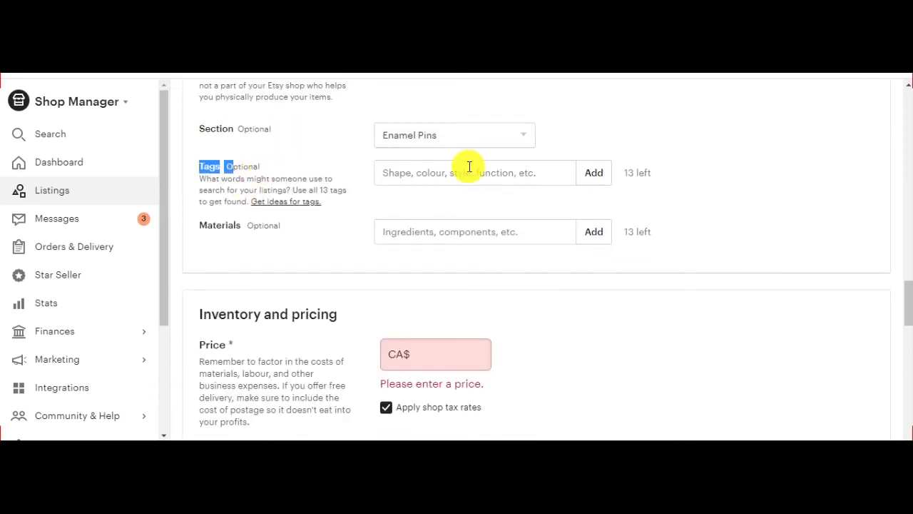
click(482, 236)
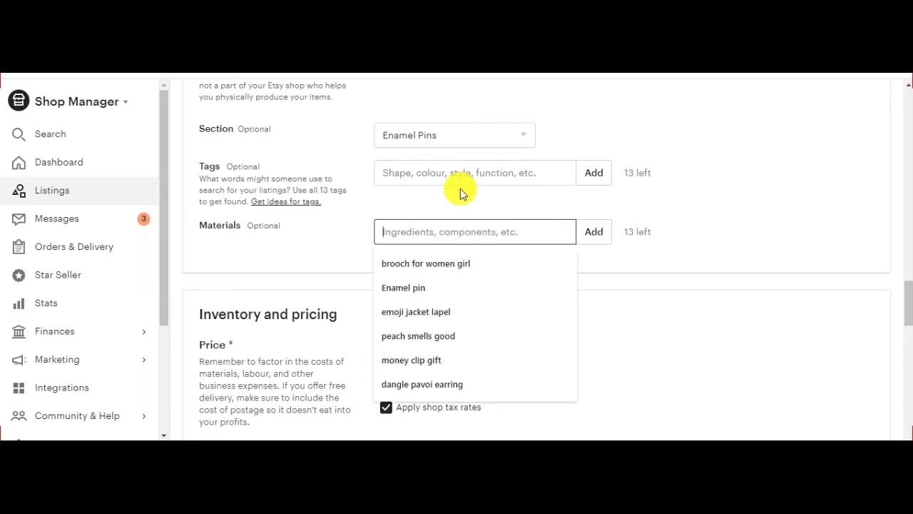
drag(622, 175, 643, 172)
Set the listing's price to CA$ 1.00.
scroll(471, 271, down, 3)
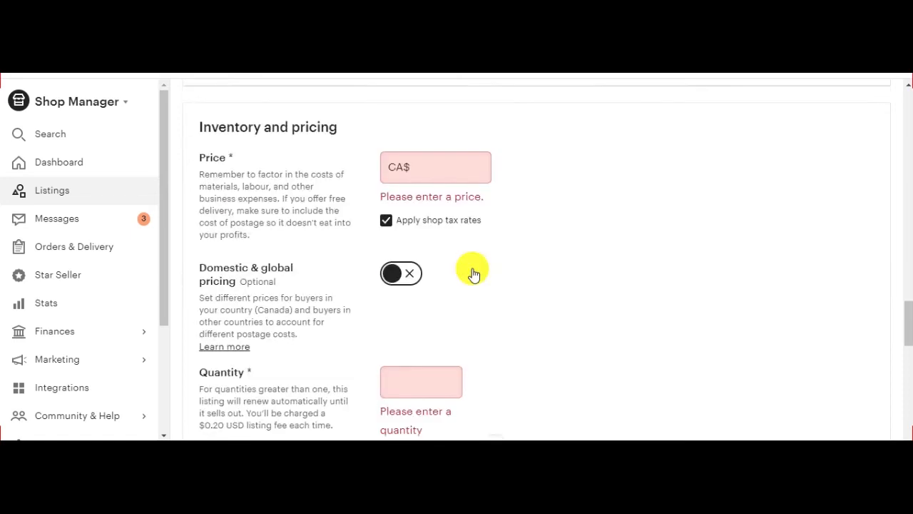
scroll(450, 208, up, 1)
click(450, 211)
text(1q)
click(522, 241)
Review the quantity and SKU fields in the Inventory and pricing section.
scroll(463, 285, down, 2)
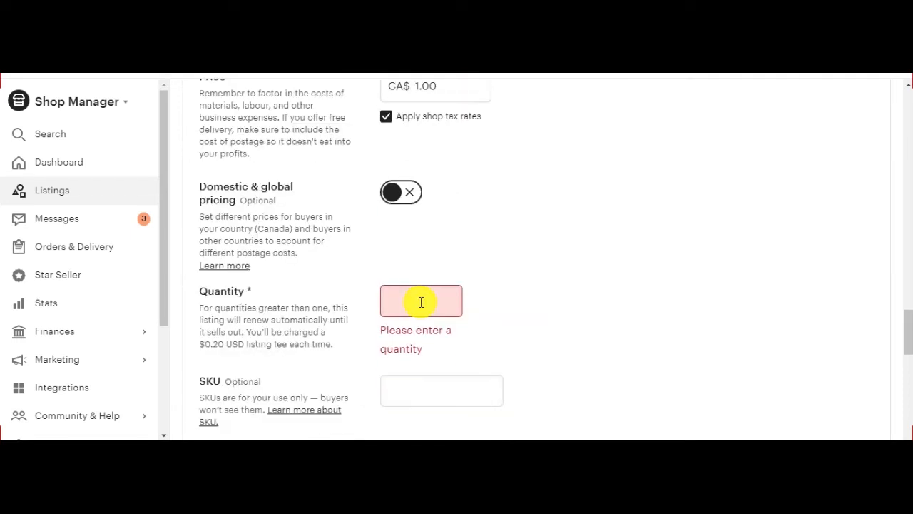
click(421, 302)
scroll(546, 222, down, 2)
click(546, 222)
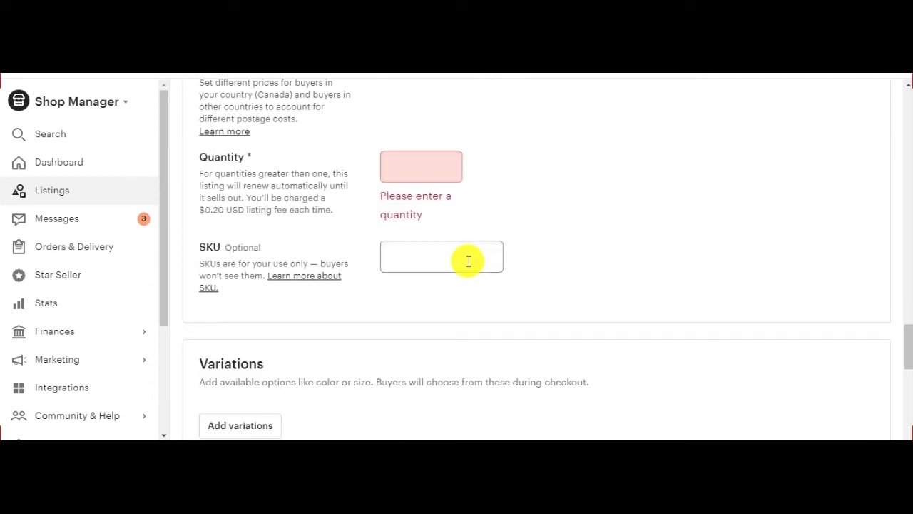
click(468, 261)
click(603, 240)
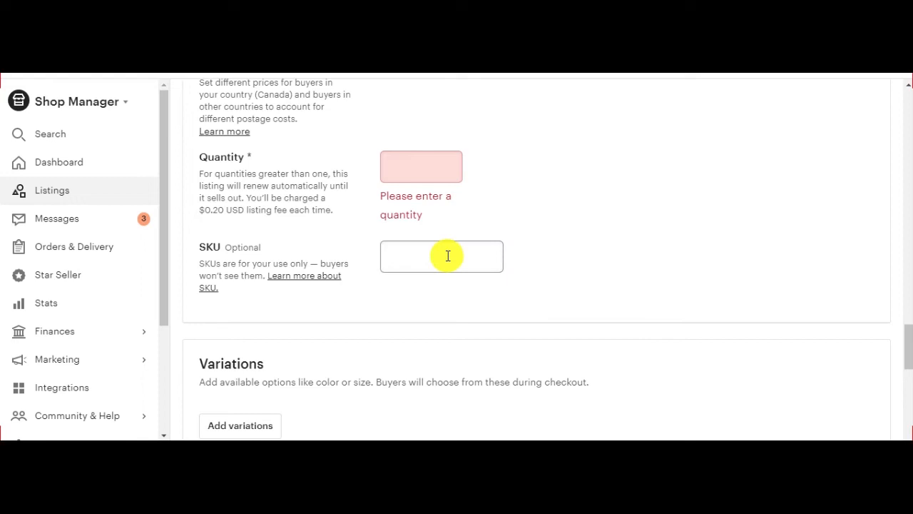
Add a new custom variation named "Colors" to the listing.
scroll(448, 255, down, 2)
scroll(321, 228, down, 1)
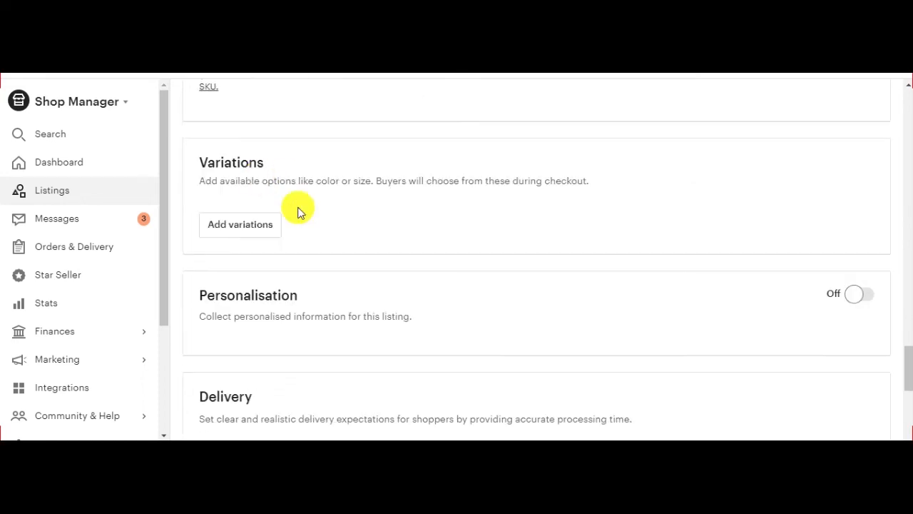
click(250, 228)
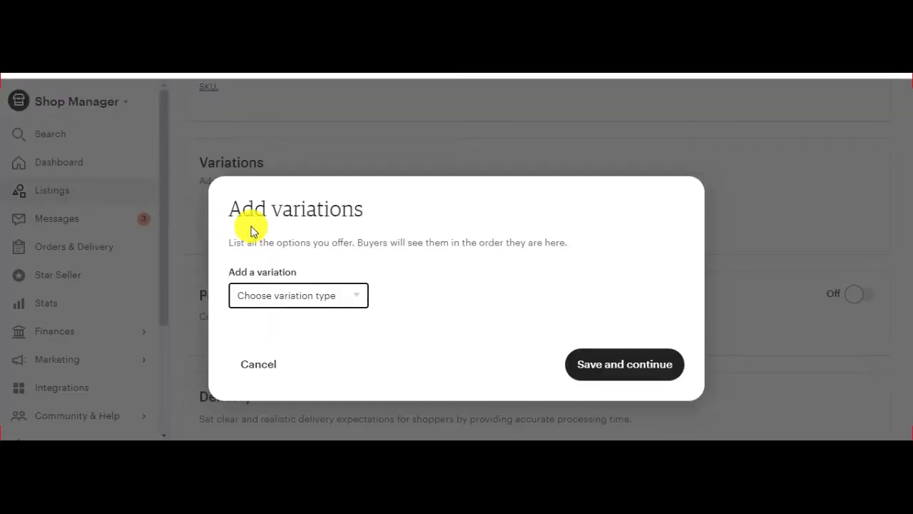
click(347, 296)
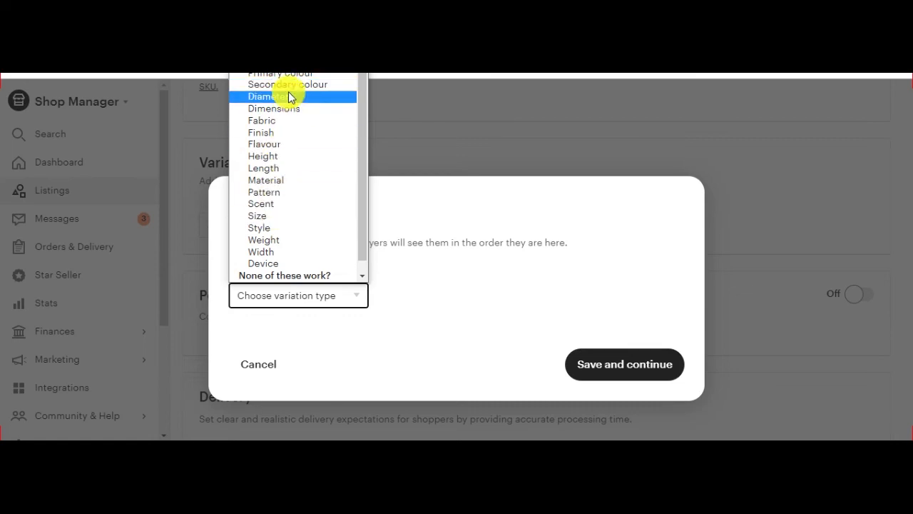
scroll(289, 214, down, 1)
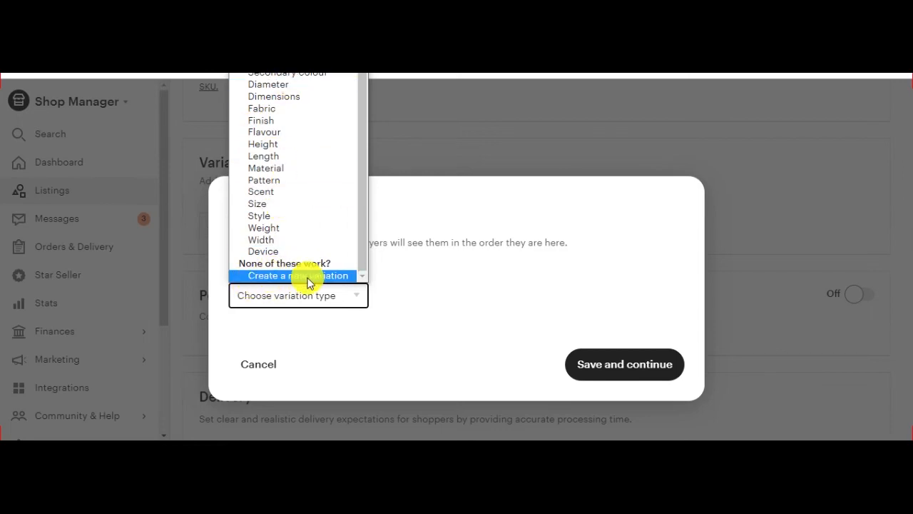
click(309, 282)
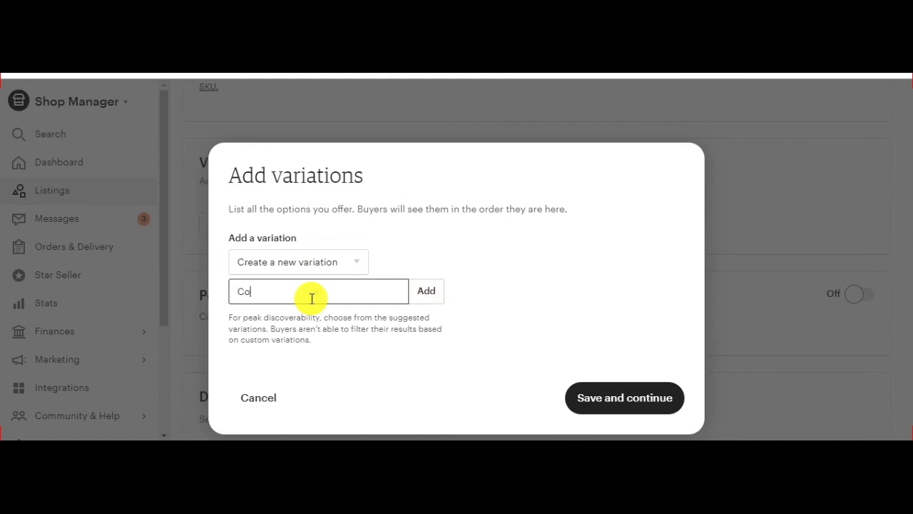
click(428, 291)
Add the options red, blue and black to the Colors variation.
click(593, 239)
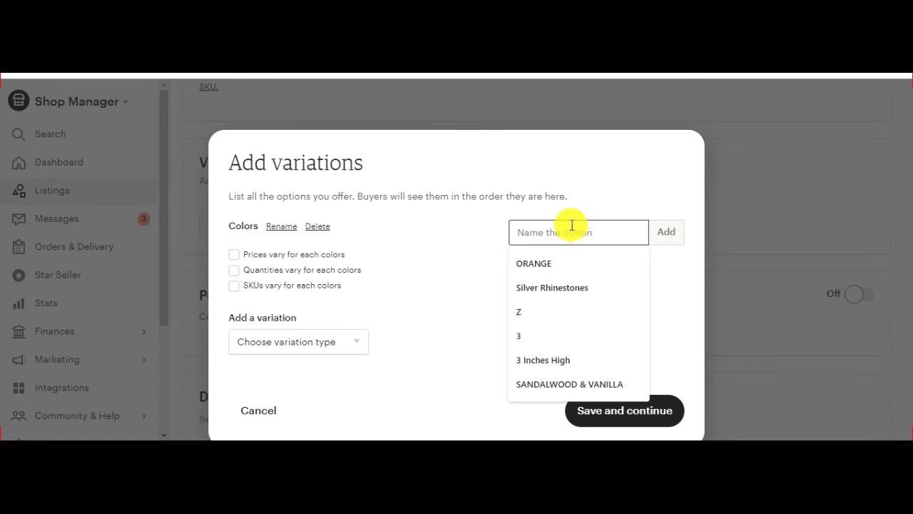
click(589, 195)
click(585, 236)
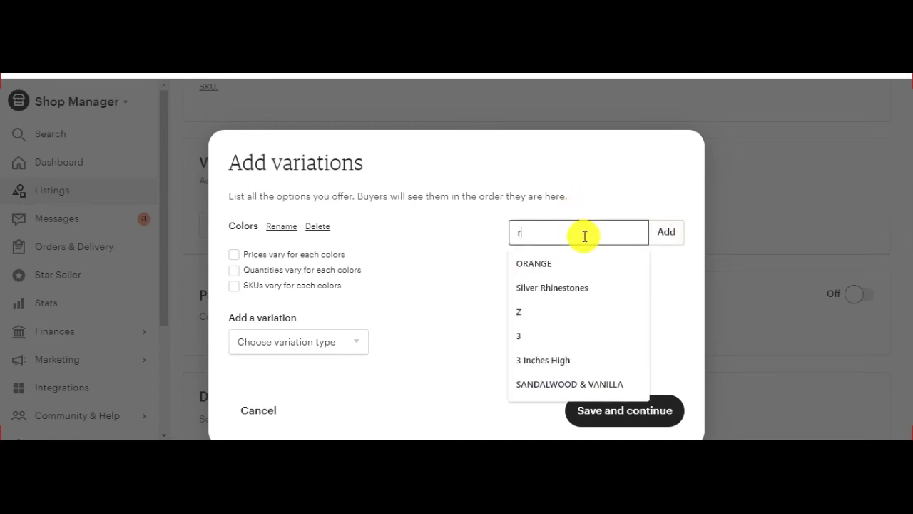
key(Return)
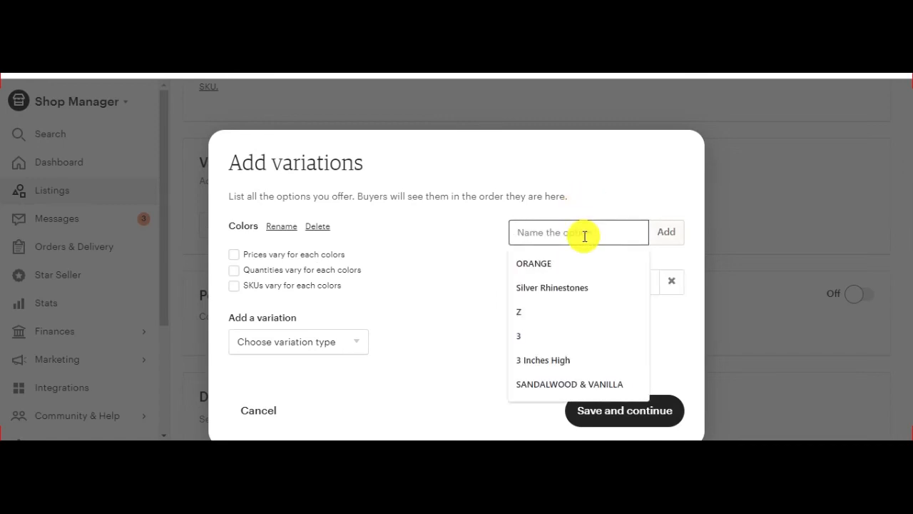
key(Return)
text(bla)
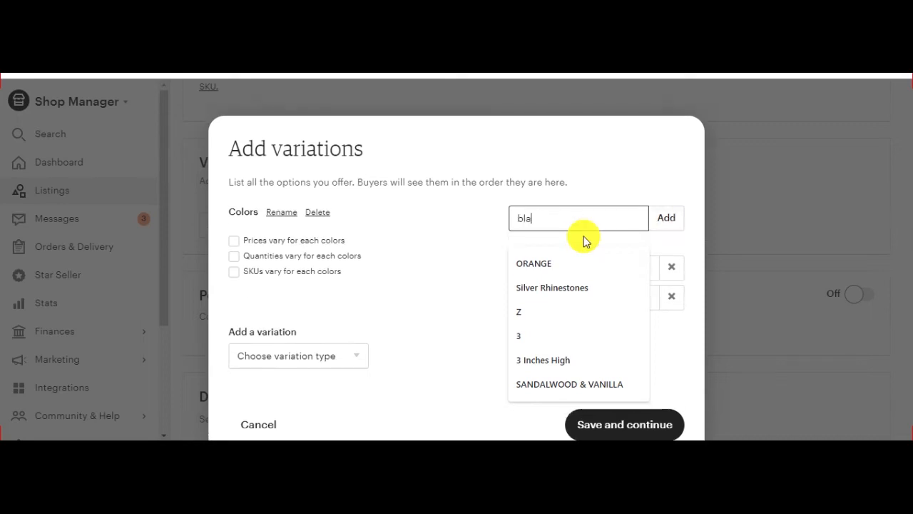
text(ck)
key(Return)
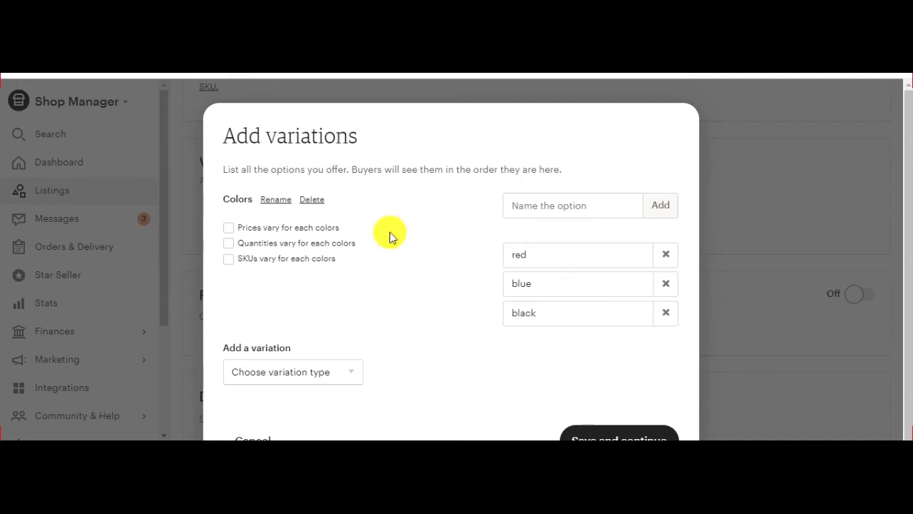
Make prices, quantities and SKUs vary for each of the colors.
click(229, 229)
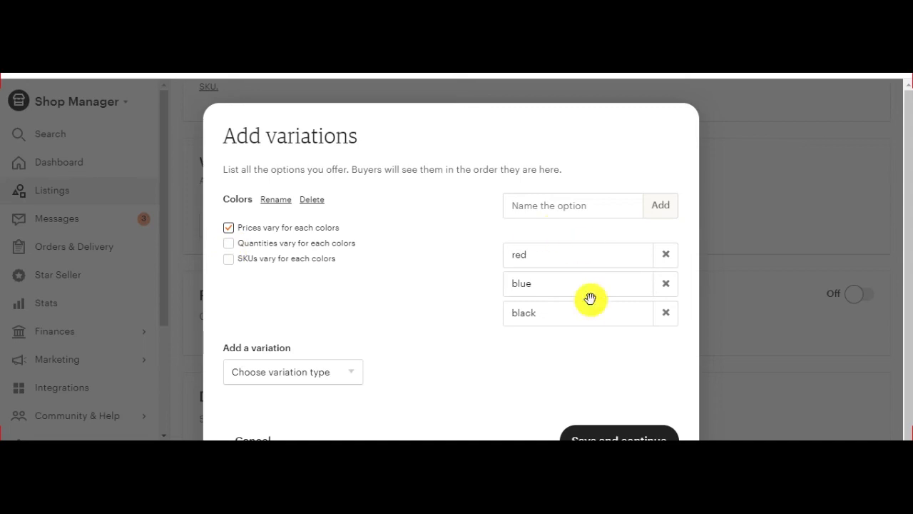
click(228, 243)
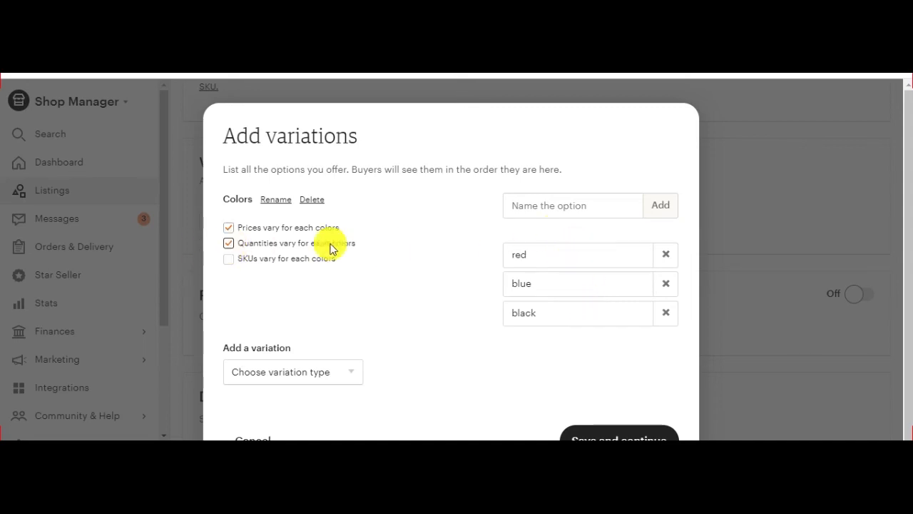
click(269, 261)
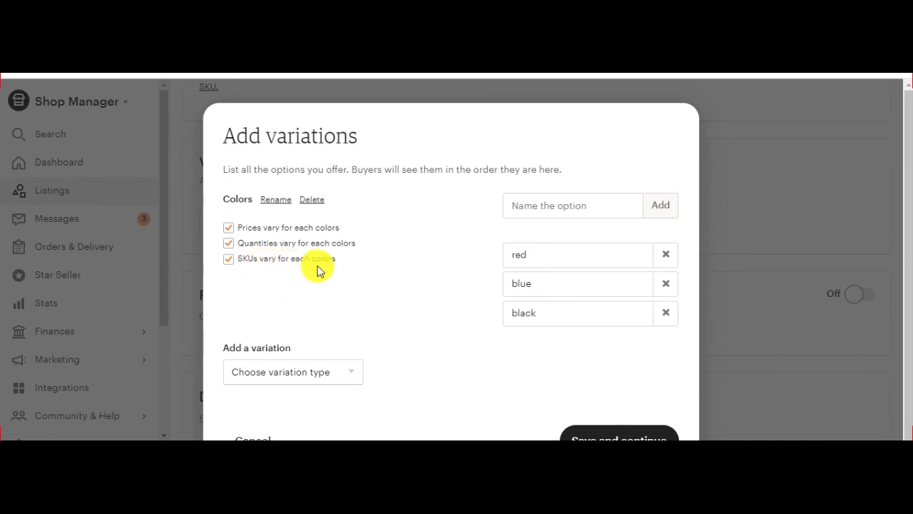
Add a Size variation to the listing and choose Inches as its scale.
click(278, 372)
click(284, 286)
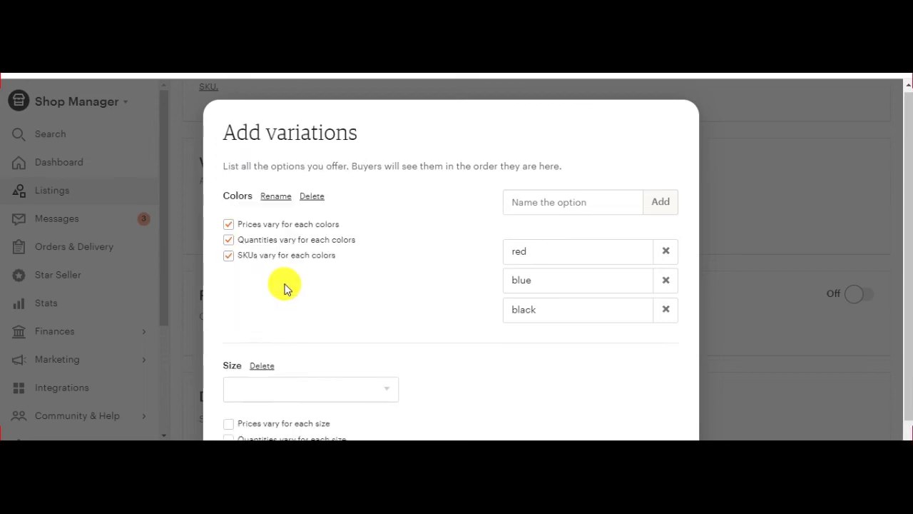
scroll(308, 366, down, 1)
click(313, 309)
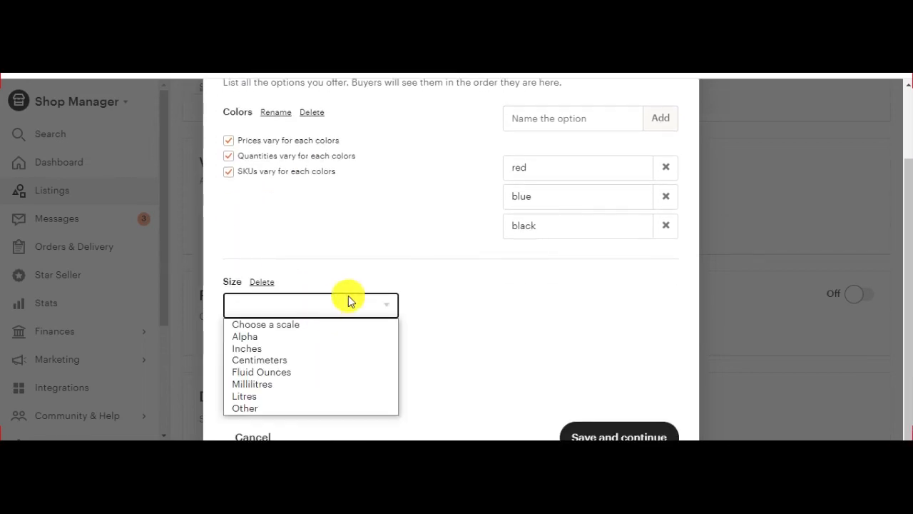
click(340, 306)
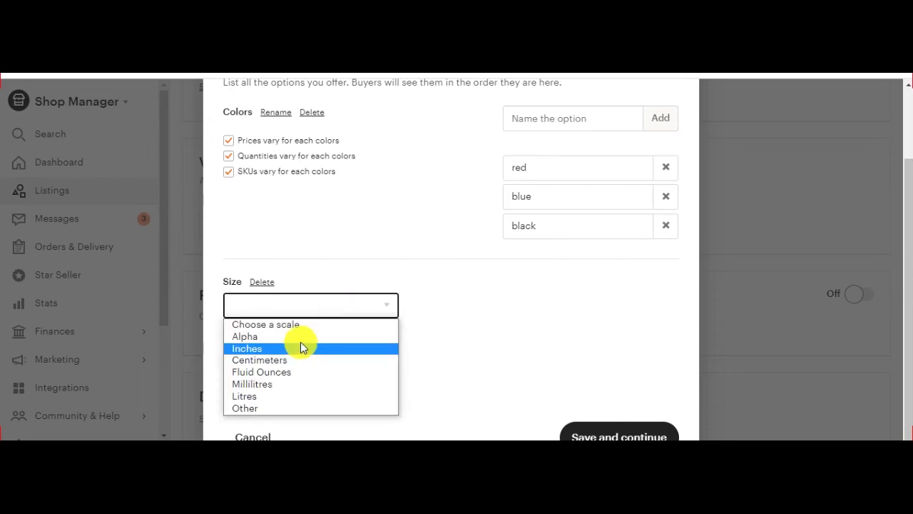
click(299, 348)
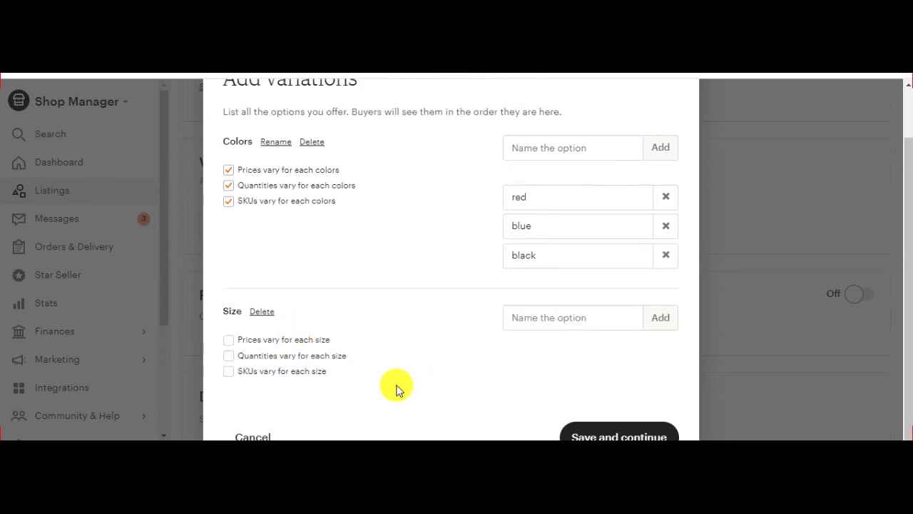
Add the options 6, 8 and 10 inches to the Size variation.
click(571, 321)
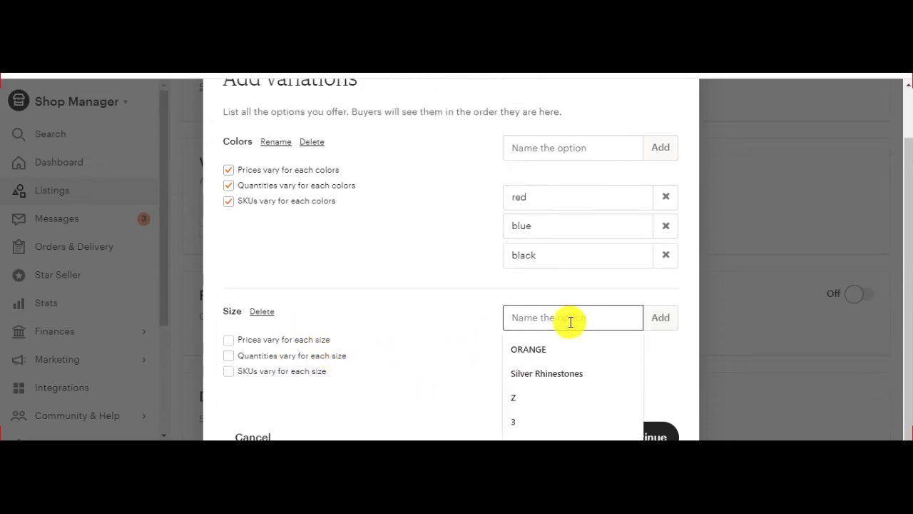
text(6)
click(659, 317)
text(8)
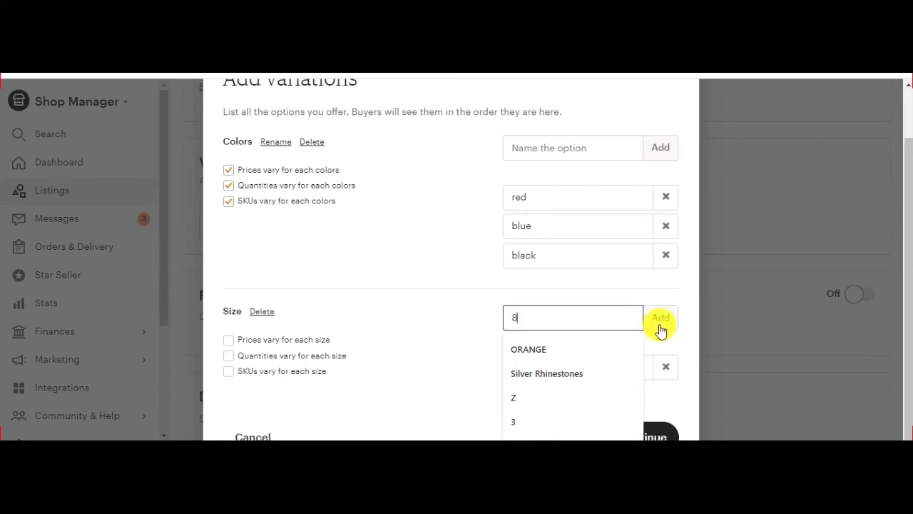
click(658, 319)
text(10)
click(664, 320)
scroll(440, 348, down, 1)
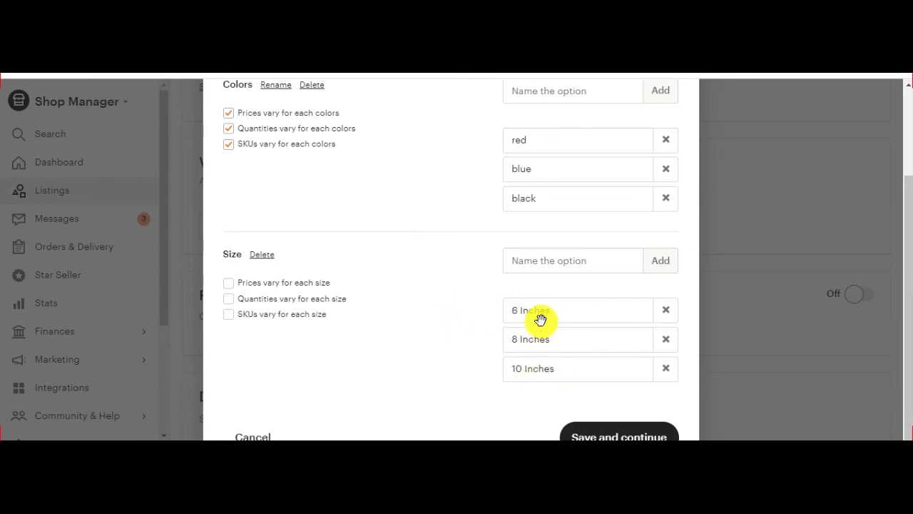
Make prices, quantities and SKUs vary for each size.
click(229, 283)
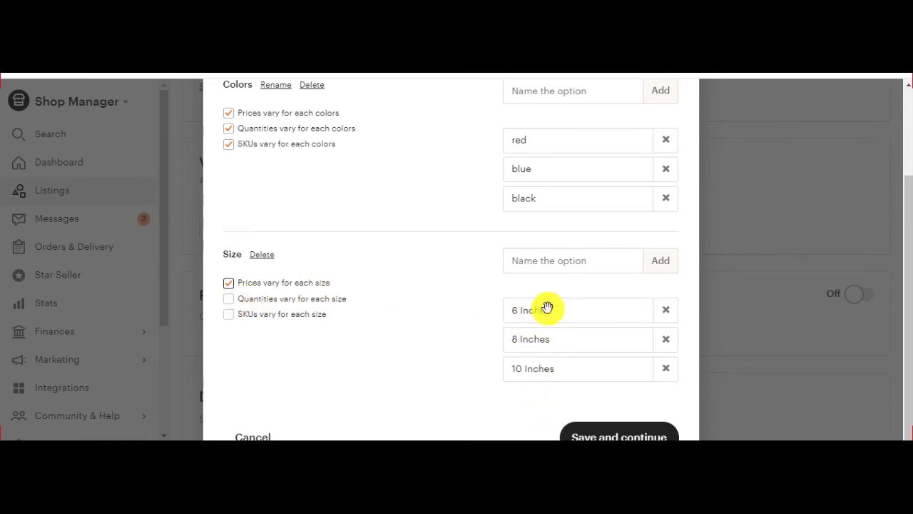
click(228, 299)
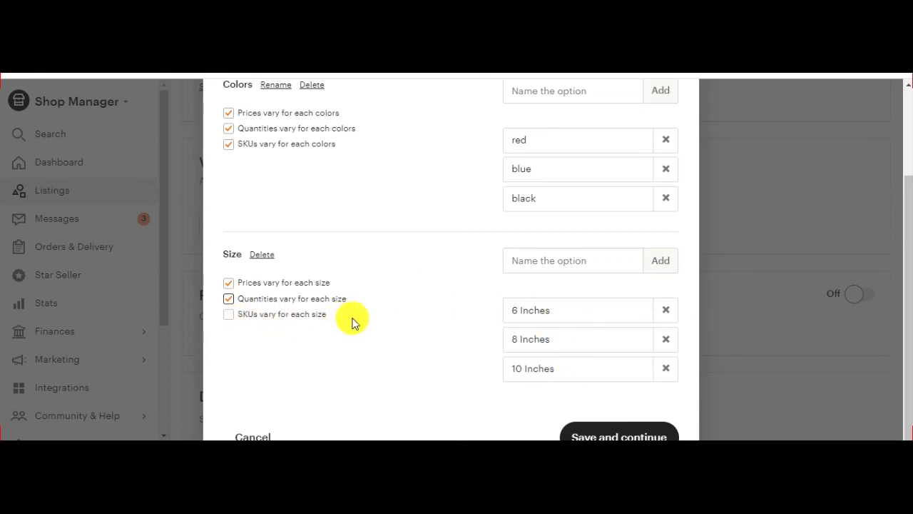
click(229, 316)
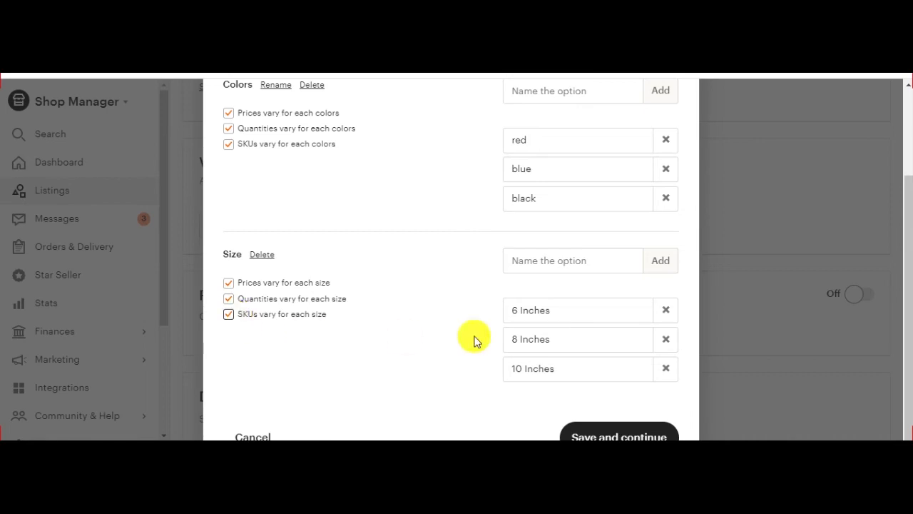
scroll(385, 279, up, 2)
scroll(382, 277, down, 2)
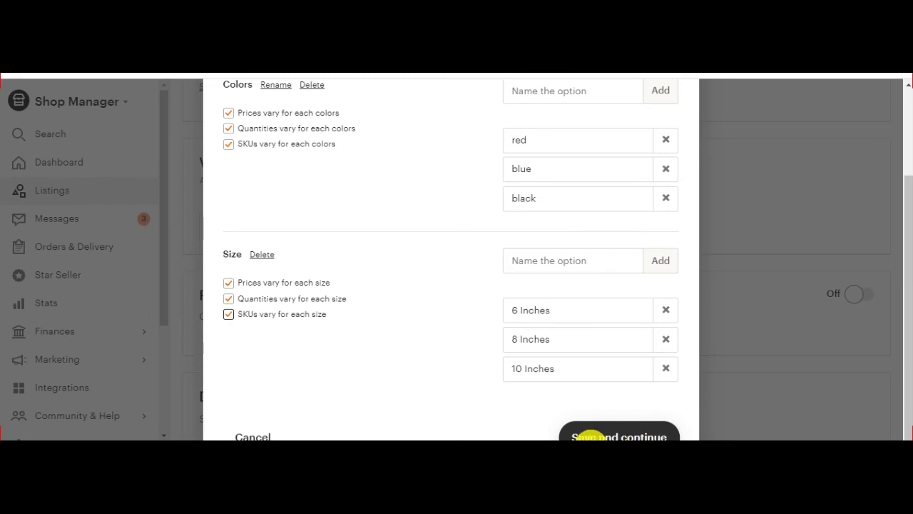
scroll(538, 312, up, 2)
scroll(534, 312, down, 2)
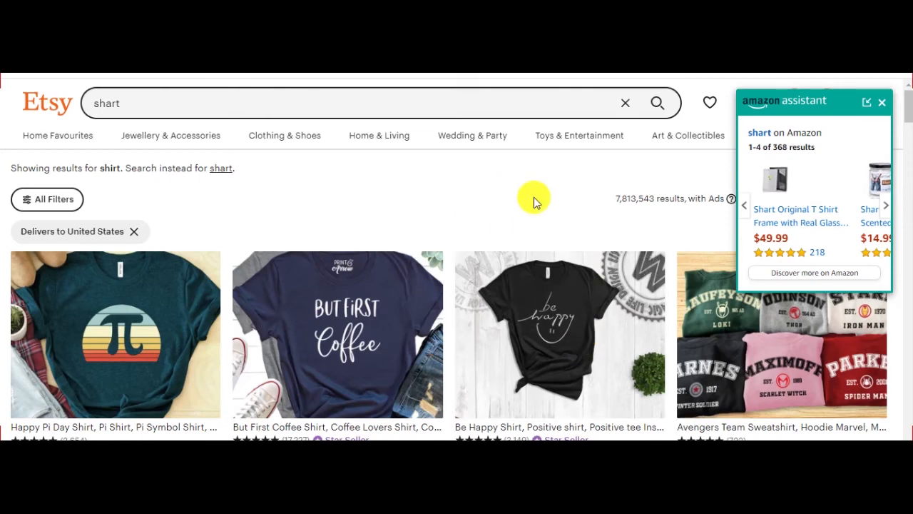
Open the Happy Pi Day Shirt listing from the Etsy search results and examine its shirt size options and their prices.
click(191, 308)
scroll(589, 239, down, 4)
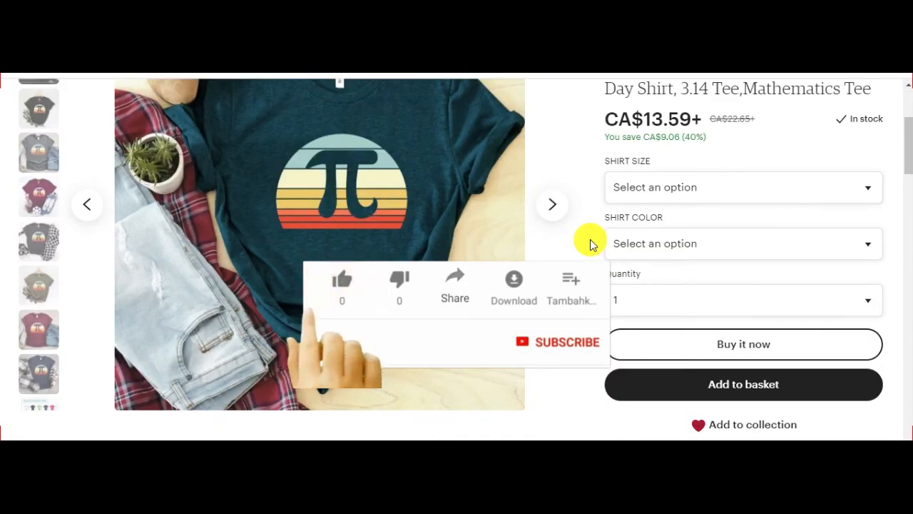
click(725, 187)
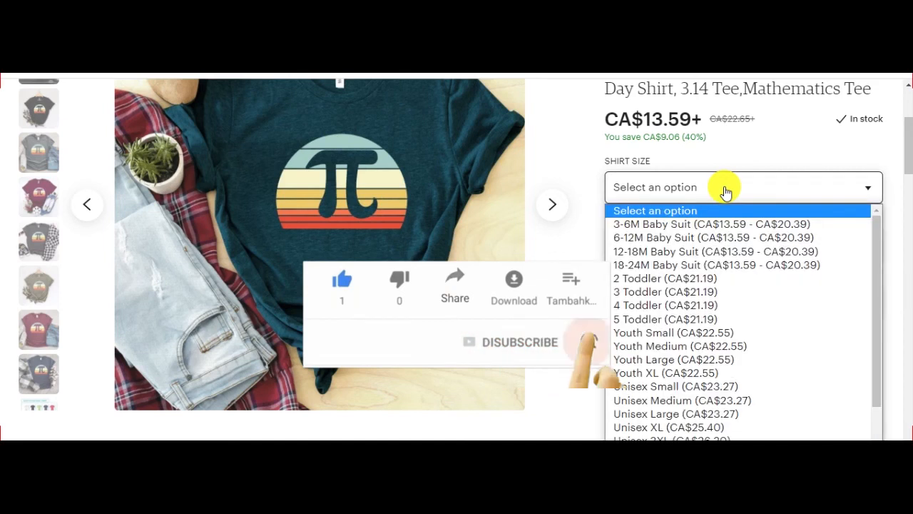
click(616, 184)
scroll(771, 171, down, 1)
scroll(771, 172, down, 2)
click(739, 123)
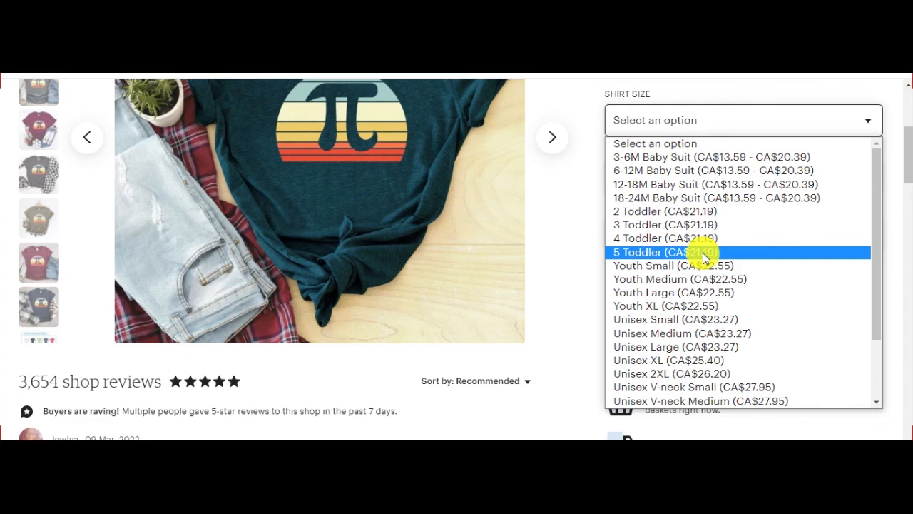
click(599, 268)
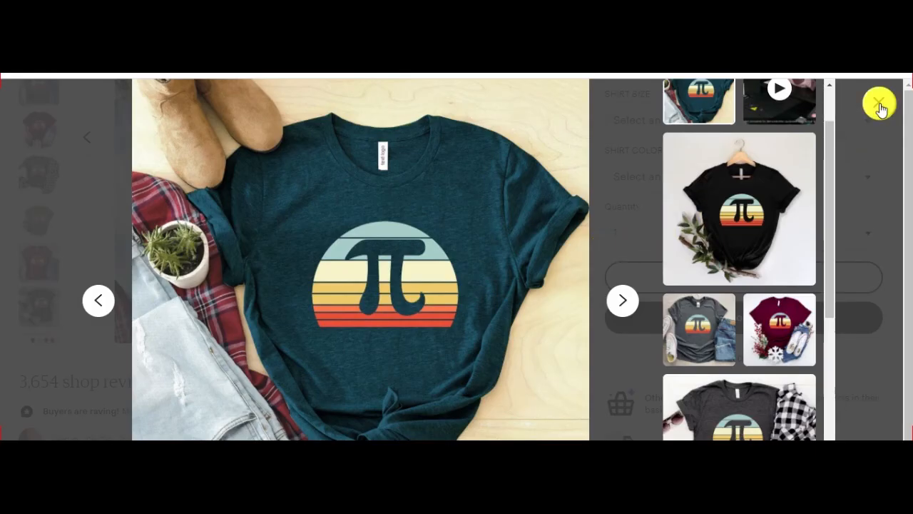
click(879, 104)
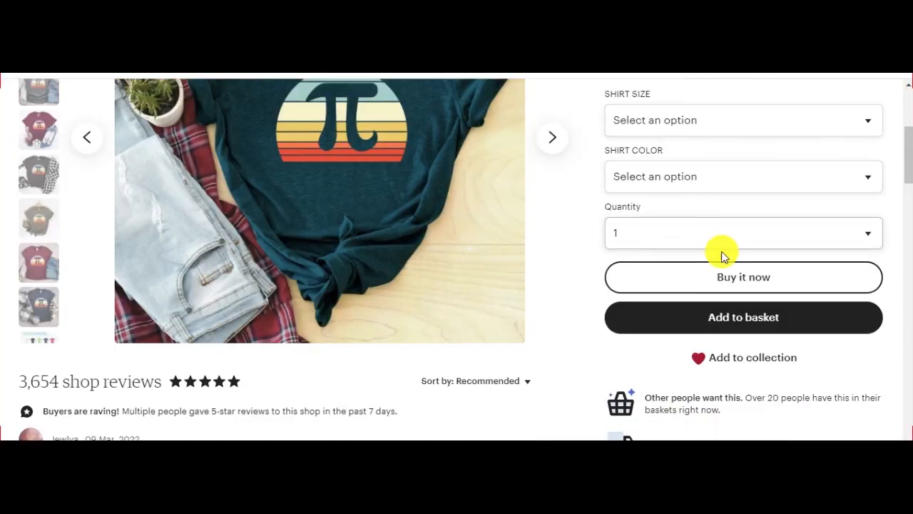
Examine the shirt color options with their price ranges and compare them with the shirt size options.
click(742, 180)
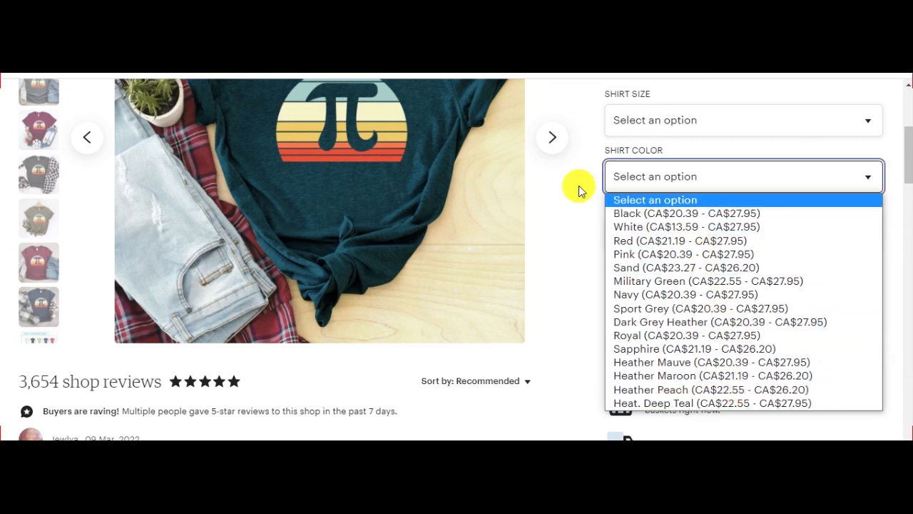
click(598, 208)
click(669, 177)
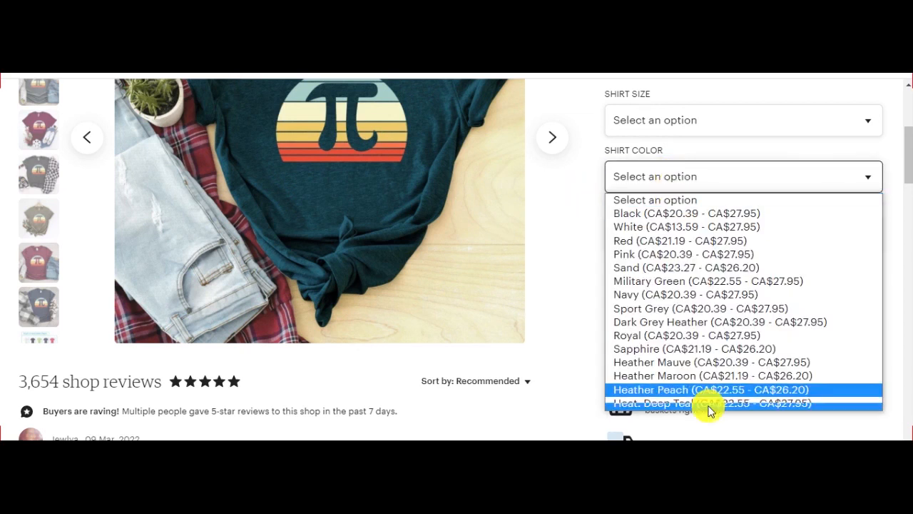
click(688, 130)
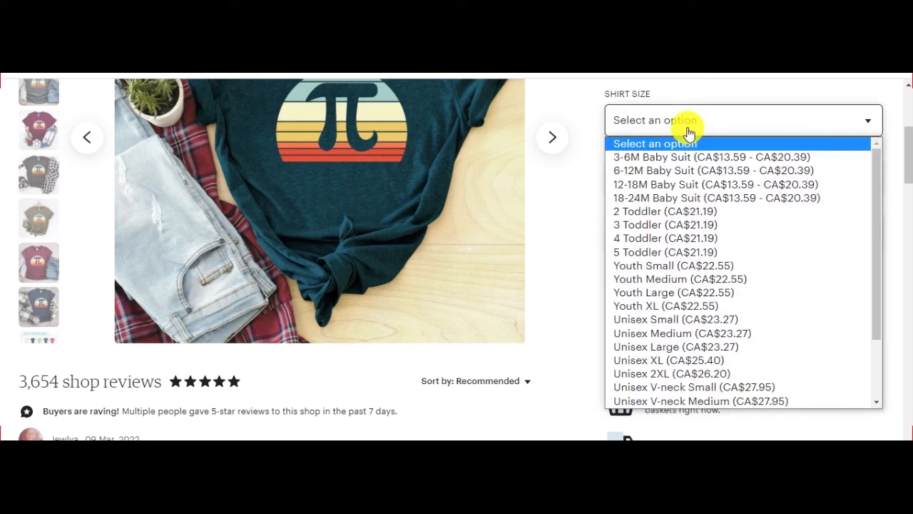
click(600, 135)
scroll(754, 250, down, 2)
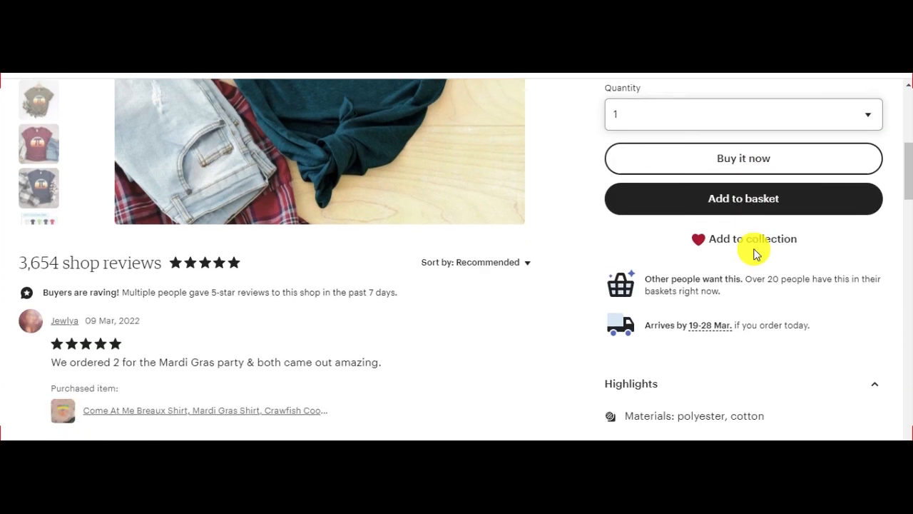
scroll(754, 243, up, 3)
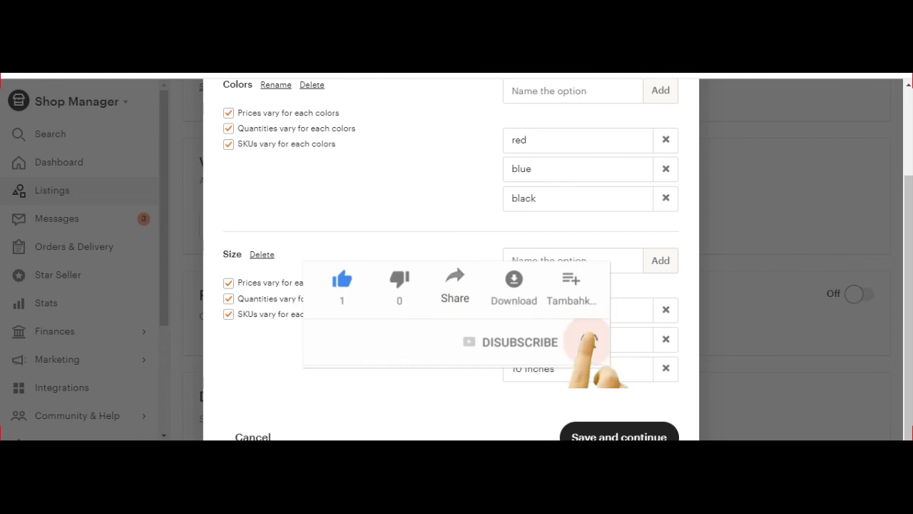
Return to the listing's Add variations form, check the color and size options, and cancel the form.
scroll(459, 283, up, 2)
scroll(463, 289, down, 2)
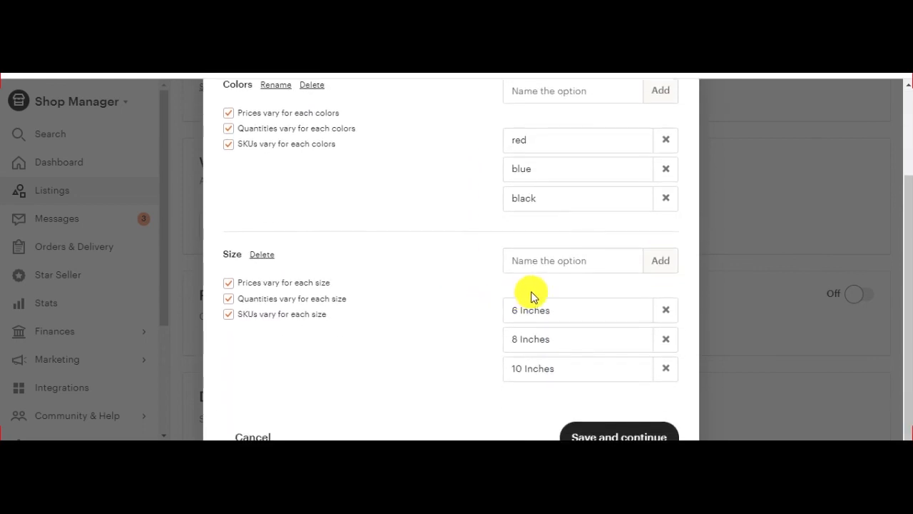
click(255, 435)
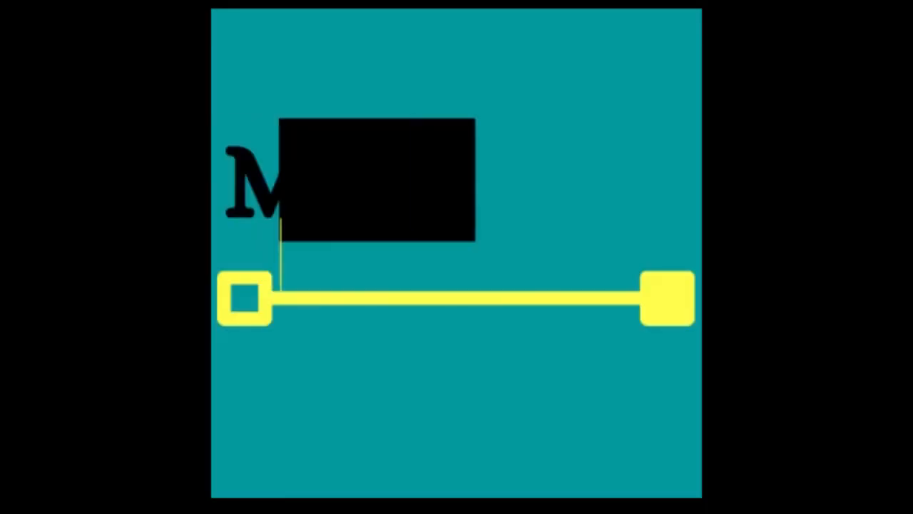